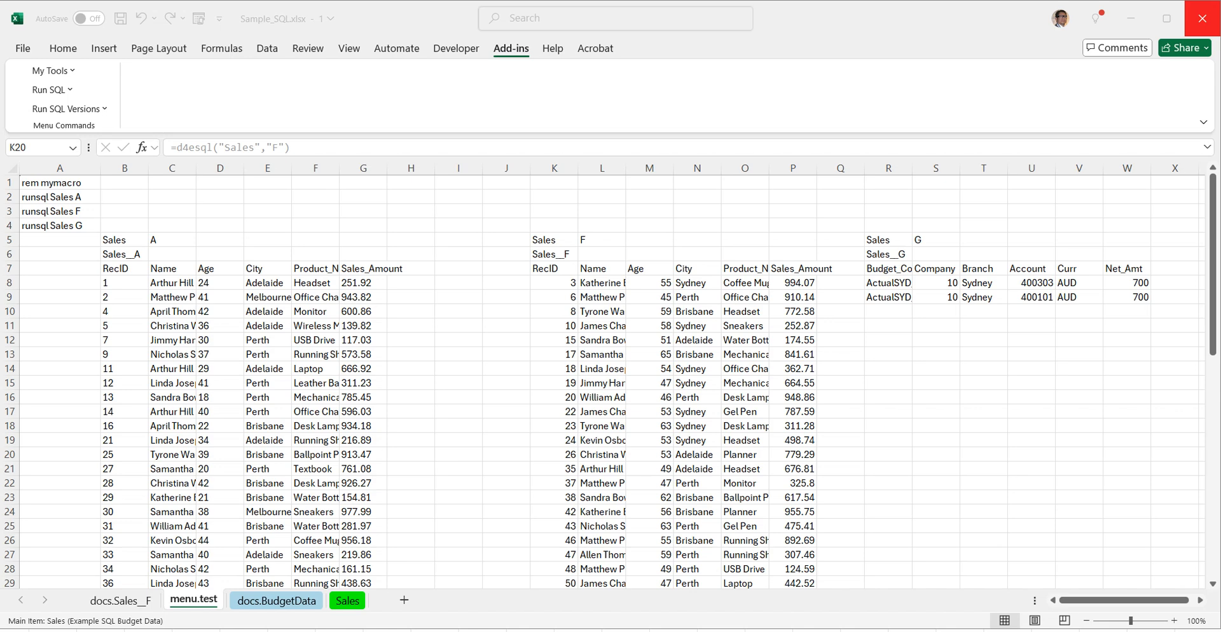
Step: Inspect the d4esql formulas behind the Sales F and Sales G result tables on the menu.test sheet
left_click(553, 266)
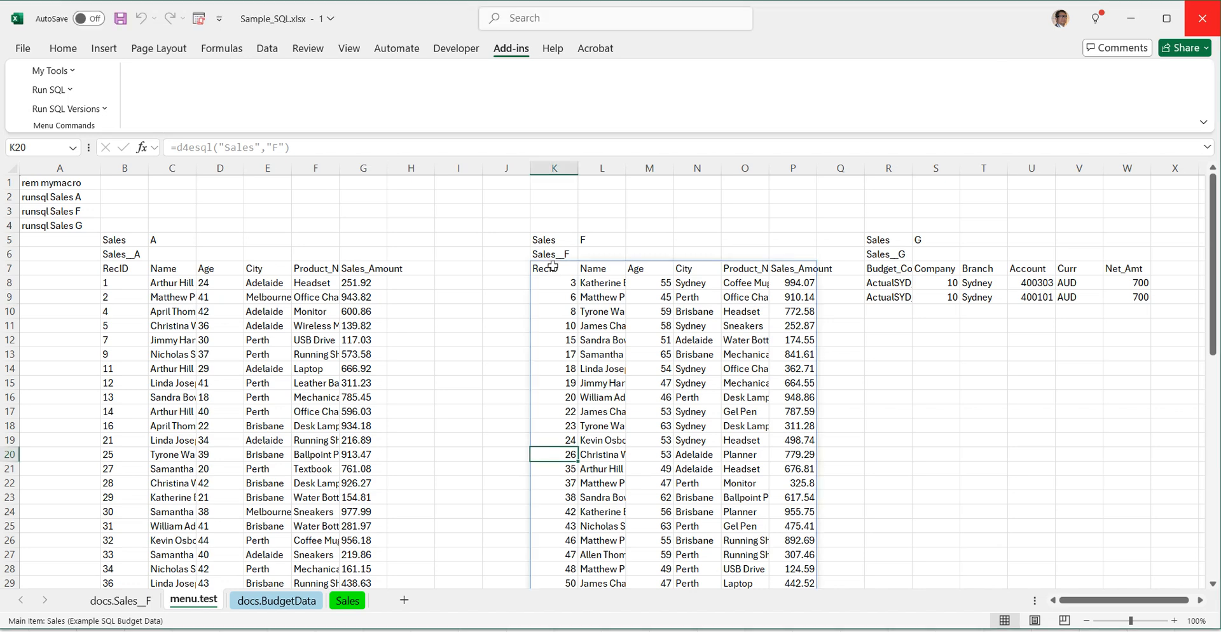
left_click(553, 266)
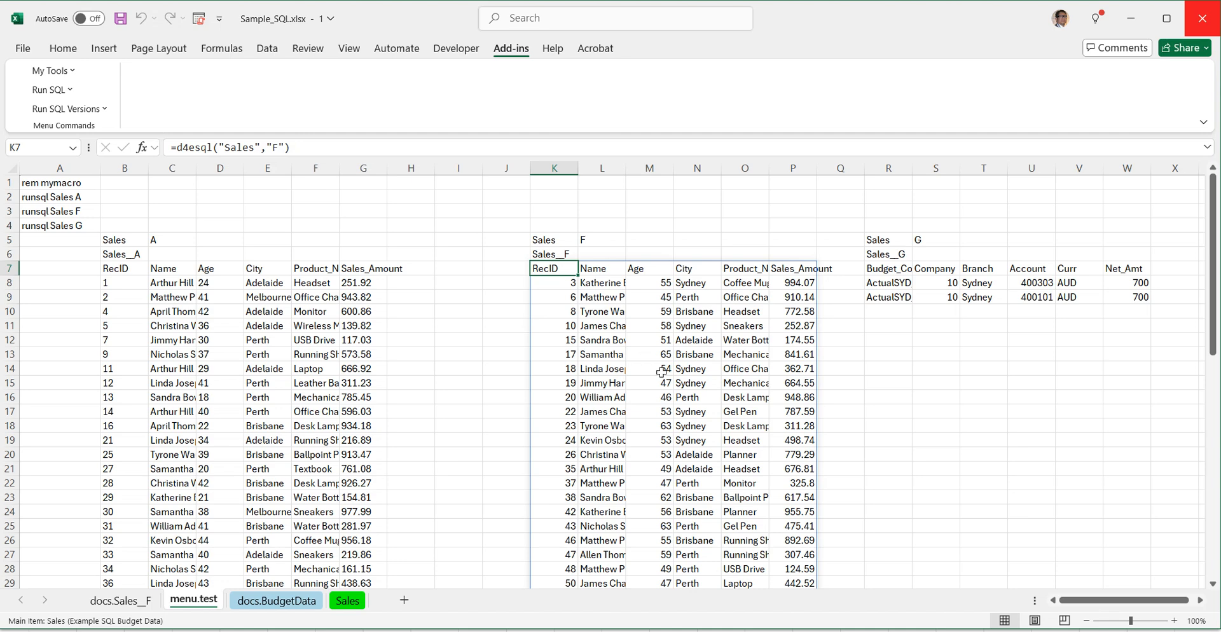
left_click(565, 300)
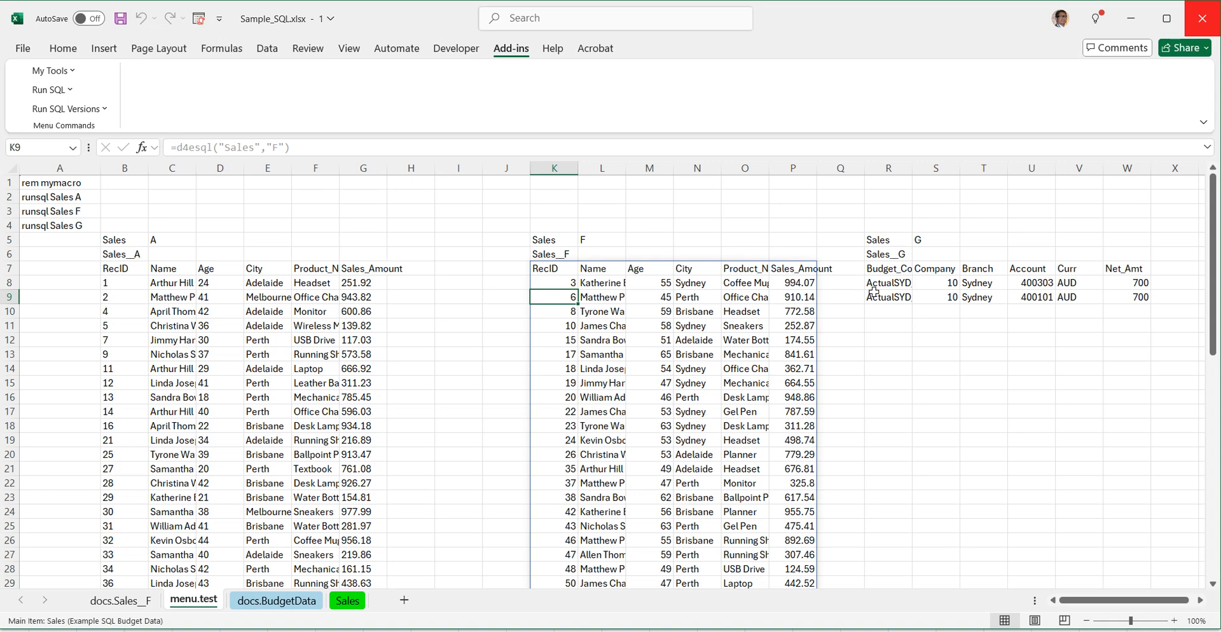
left_click(884, 266)
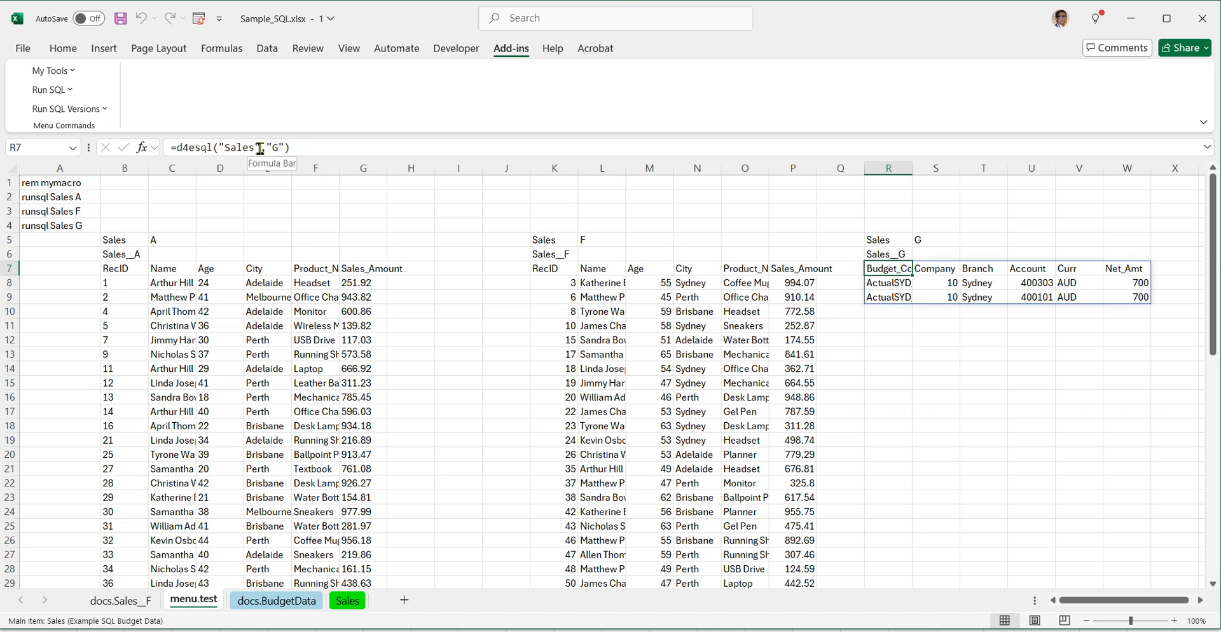
Step: Examine the driver settings and query of the Example SQL Budget Data column on the Sales sheet, alongside the other query columns
left_click(348, 602)
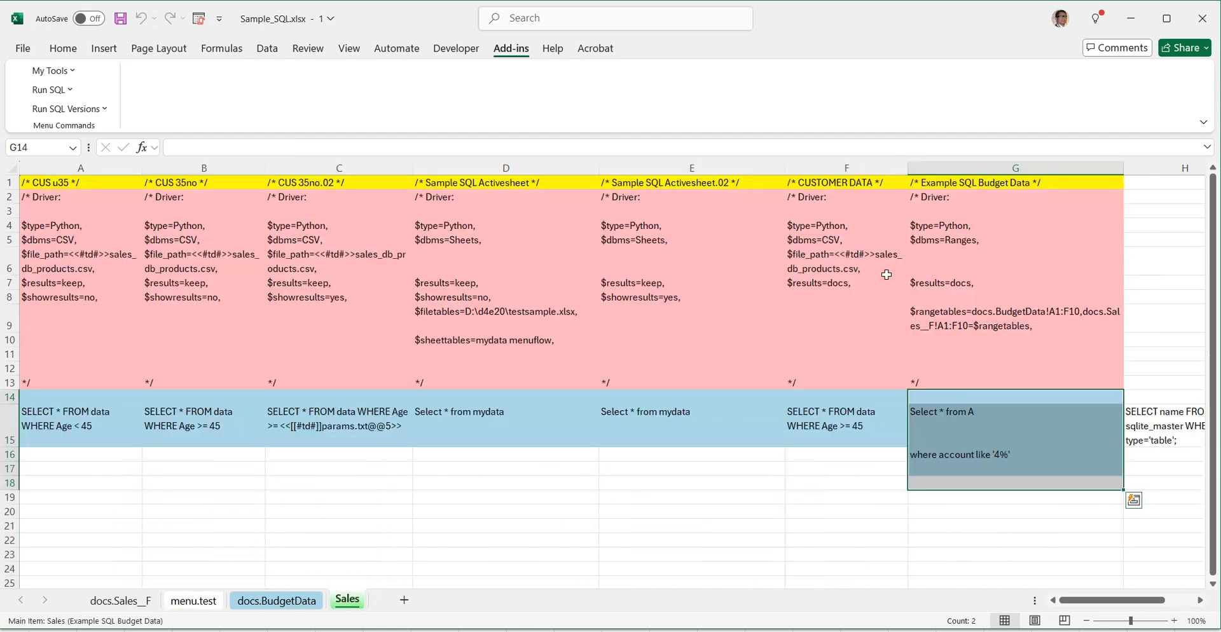
left_click(1000, 169)
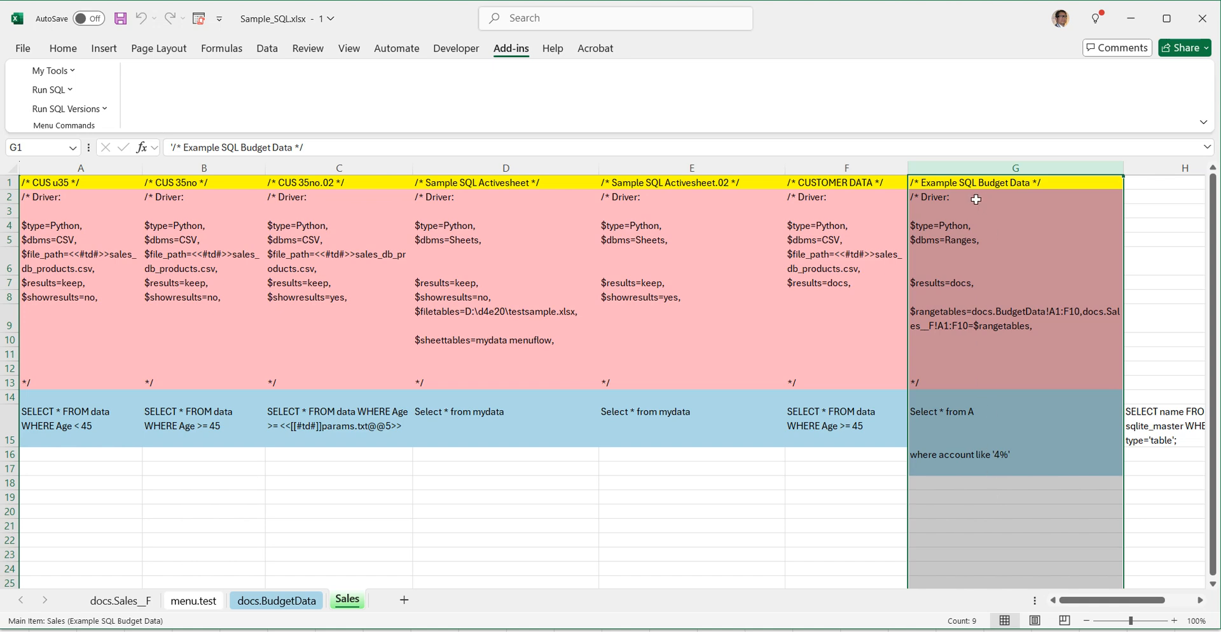
left_click_drag(987, 407, 997, 478)
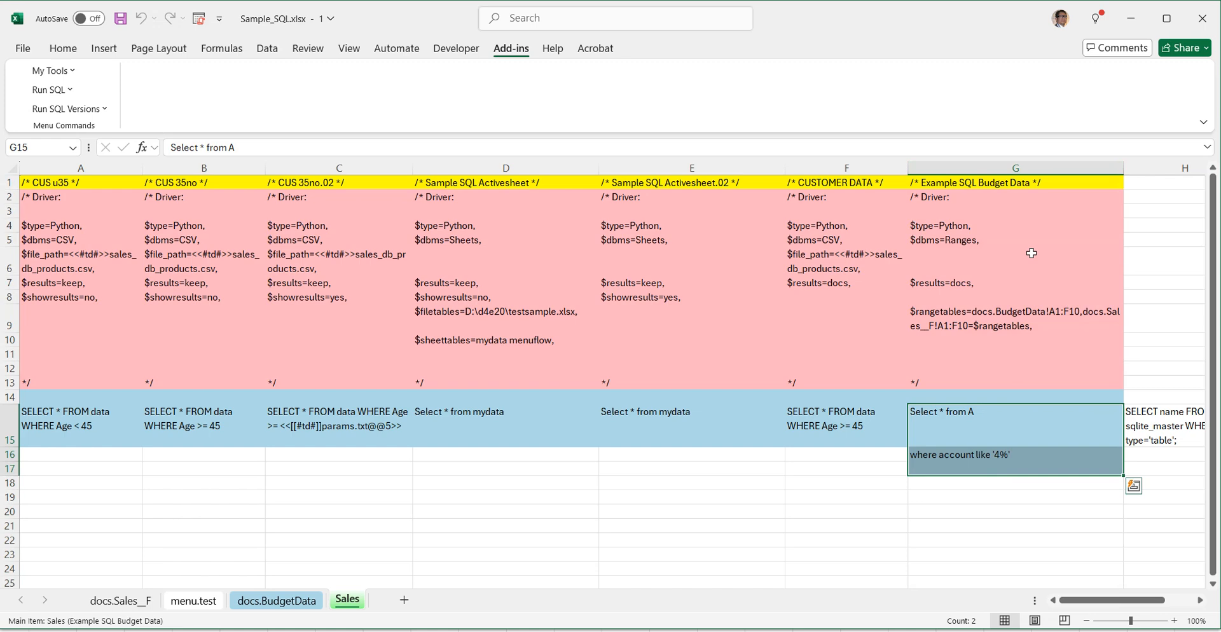
left_click(970, 201)
left_click_drag(969, 202, 969, 377)
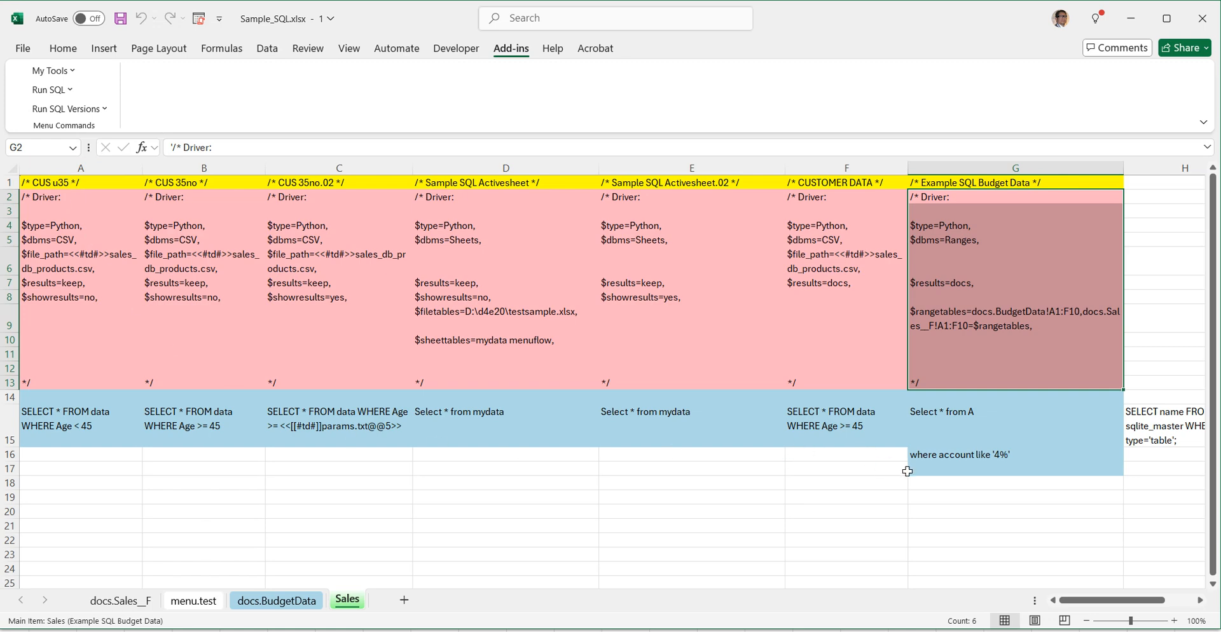
left_click_drag(929, 468, 11, 183)
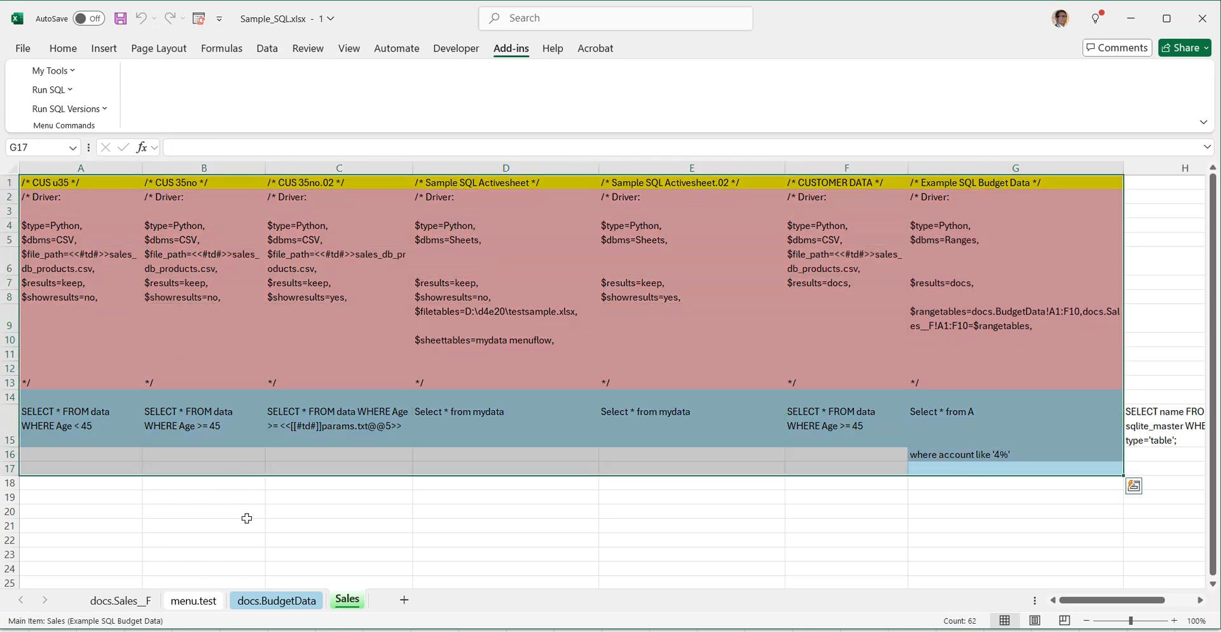
Step: Compare the header formulas of the Sales F and Sales A result tables on the menu.test sheet
left_click(194, 601)
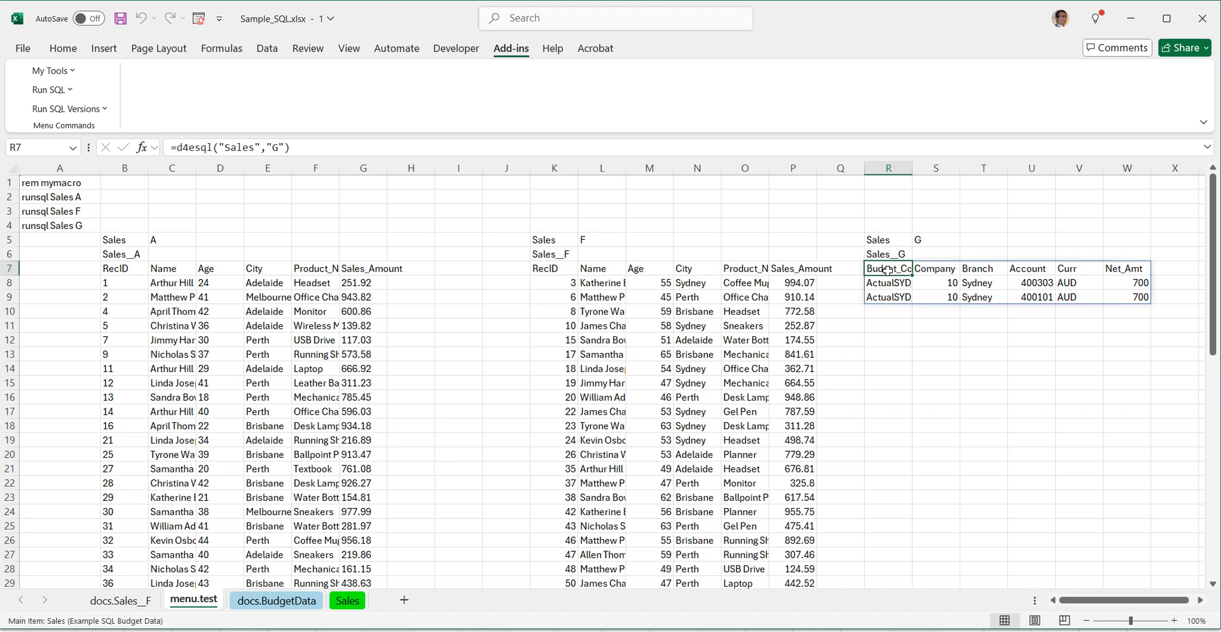
left_click(551, 270)
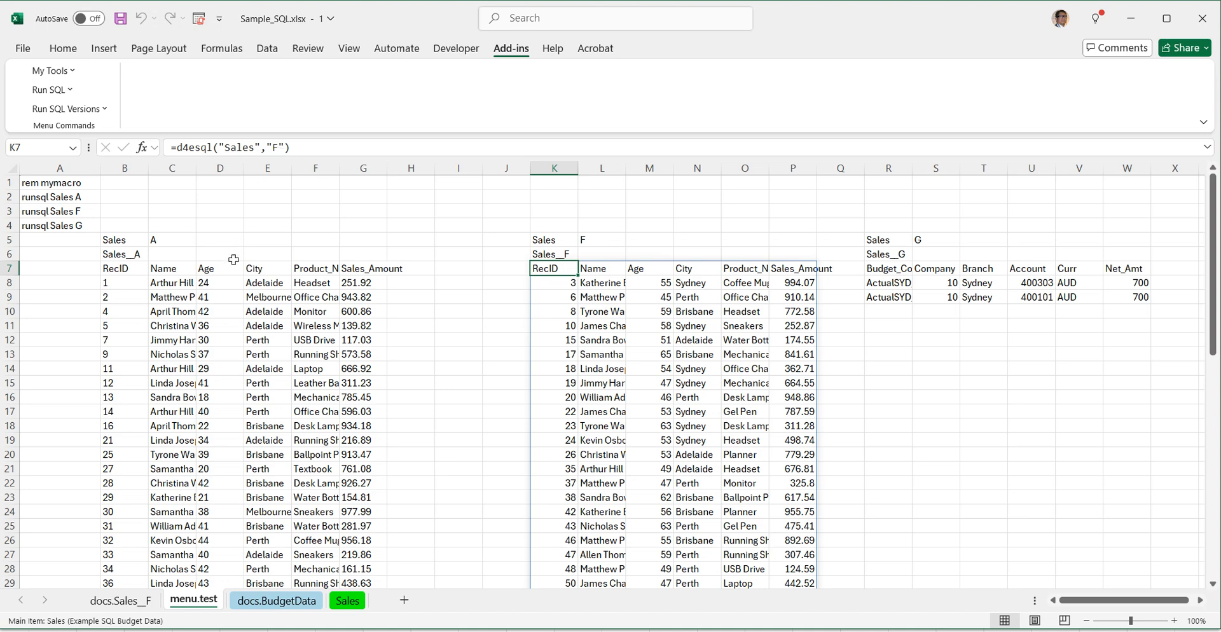
left_click(122, 269)
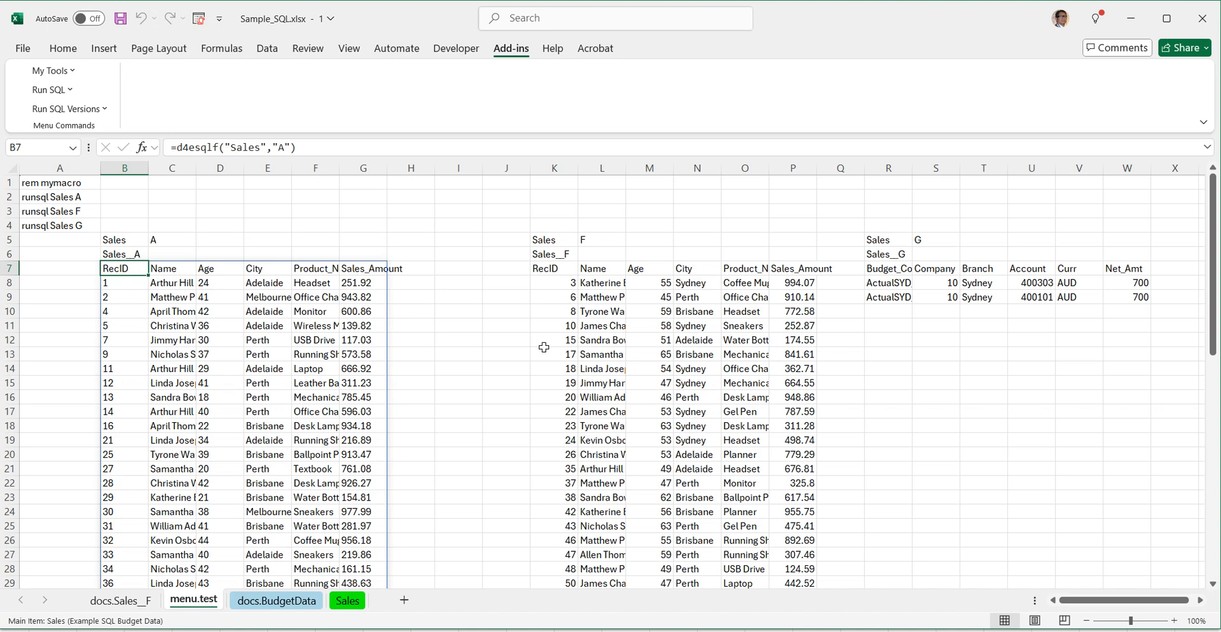
Step: Examine the $rangetables setting and the SELECT query for Example SQL Budget Data on the Sales sheet
left_click(346, 602)
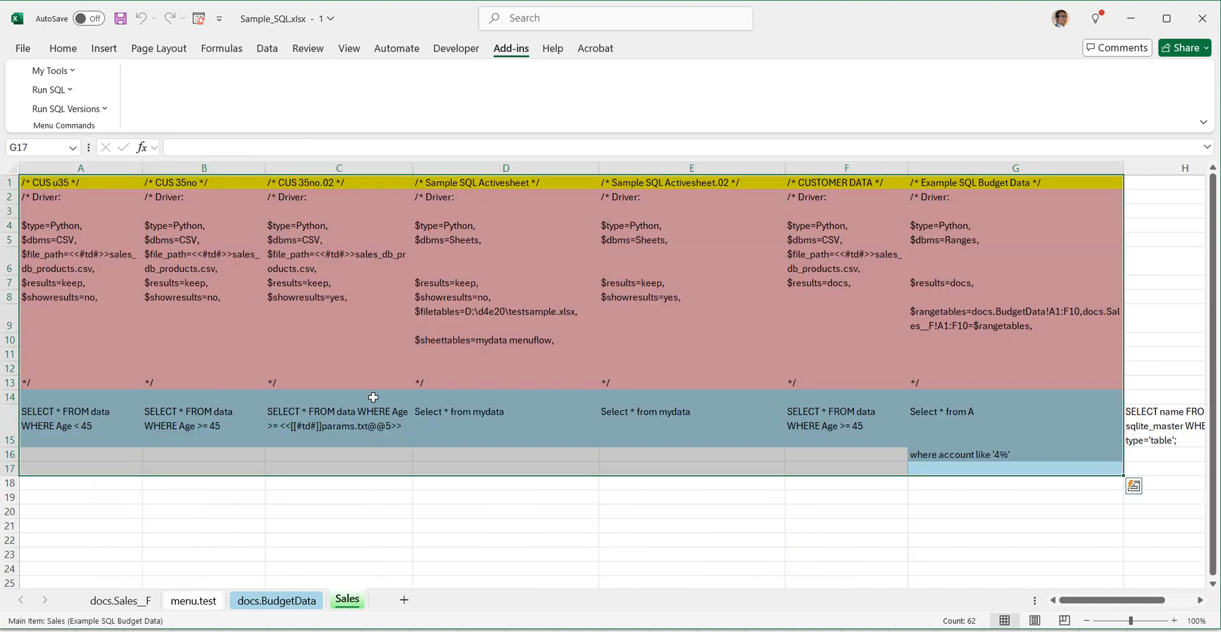
left_click(987, 318)
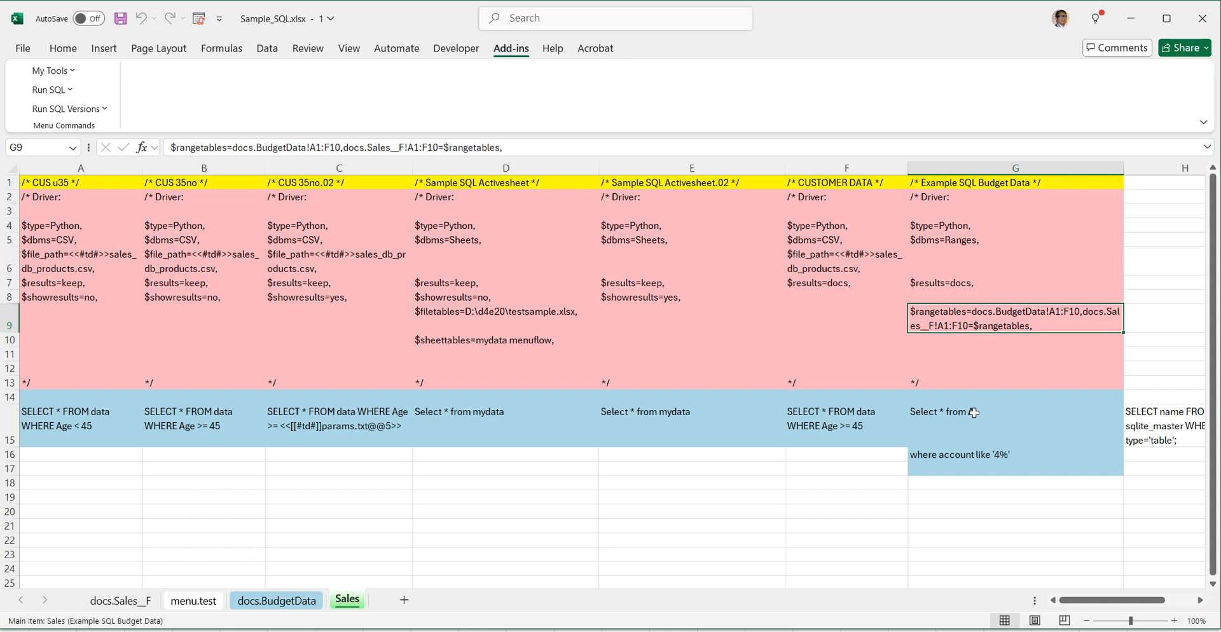
left_click_drag(975, 413, 978, 463)
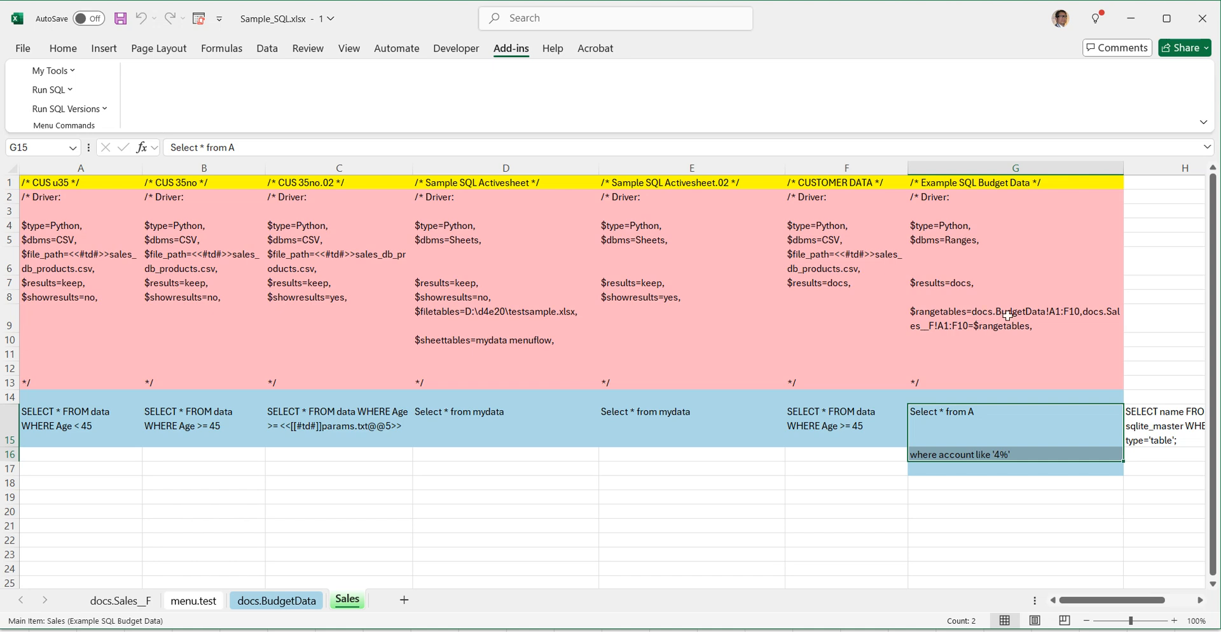
left_click(1053, 314)
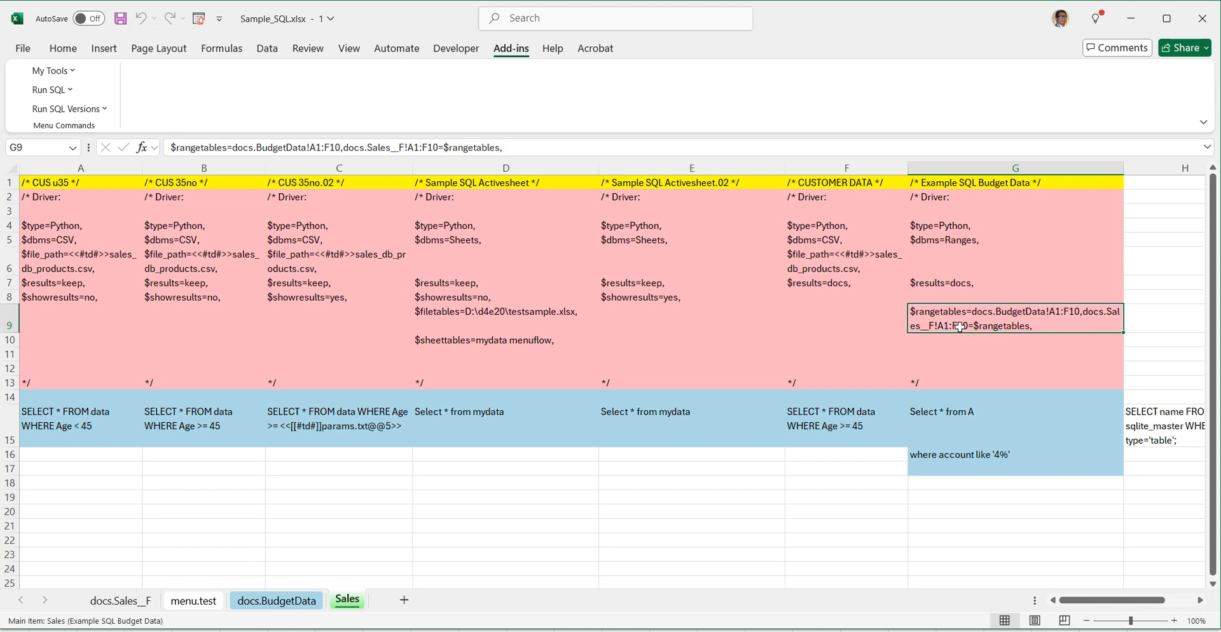
left_click(964, 414)
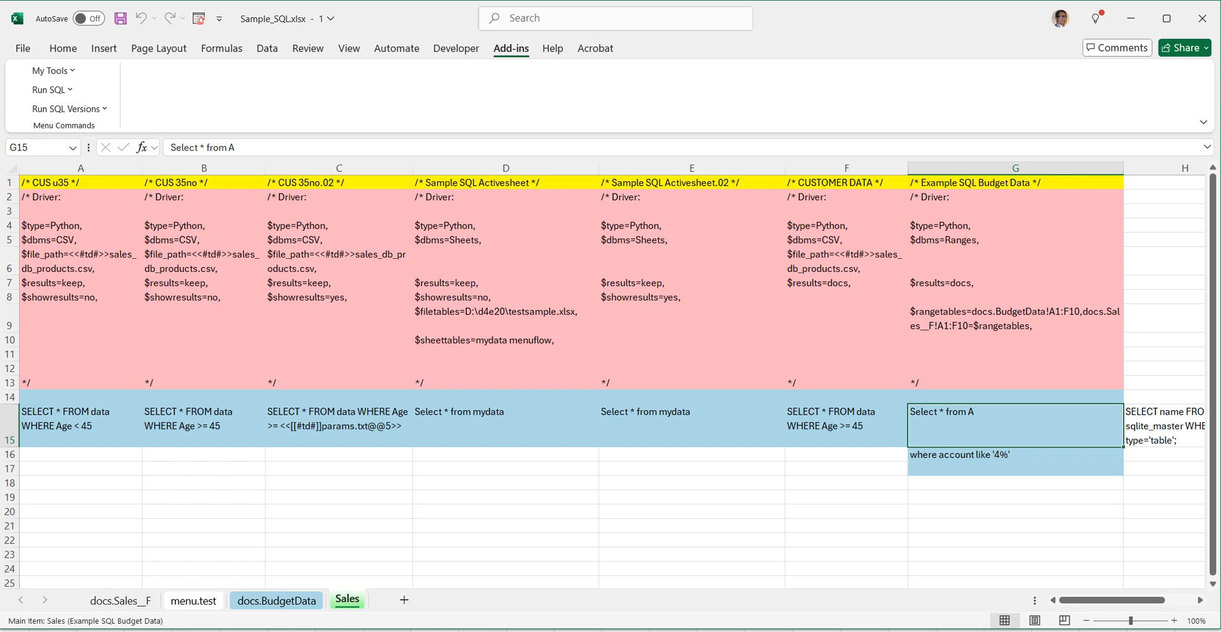
Step: Review the source rows on docs.BudgetData, and check the Account values in the Sales G table on menu.test
left_click(299, 604)
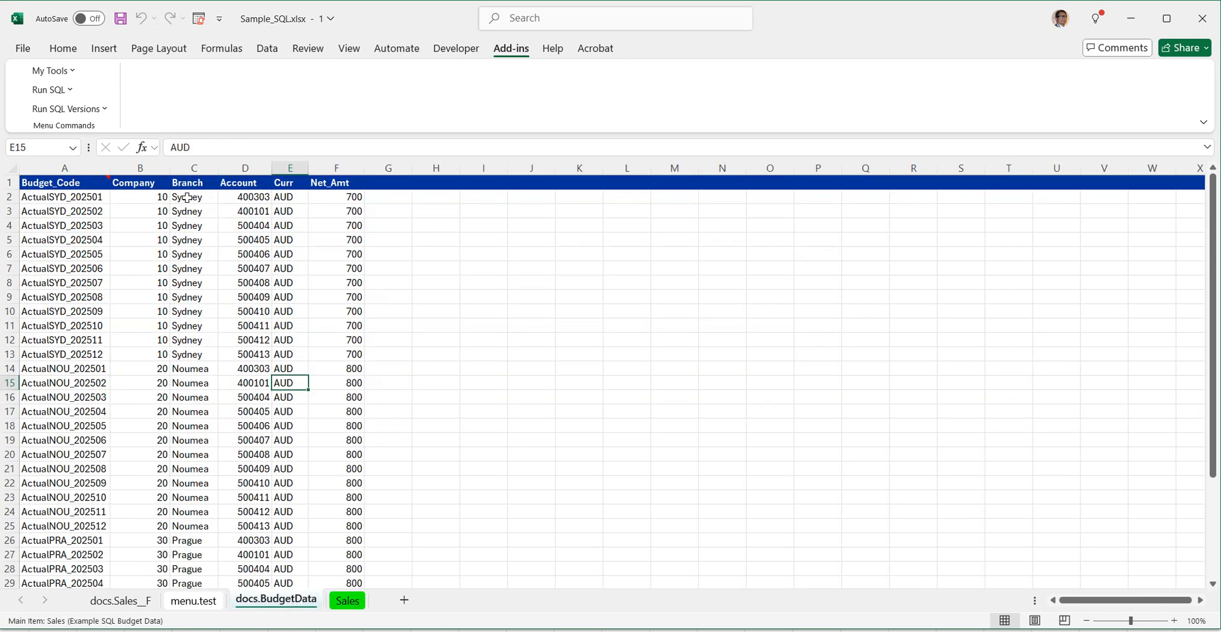
left_click_drag(70, 180, 344, 327)
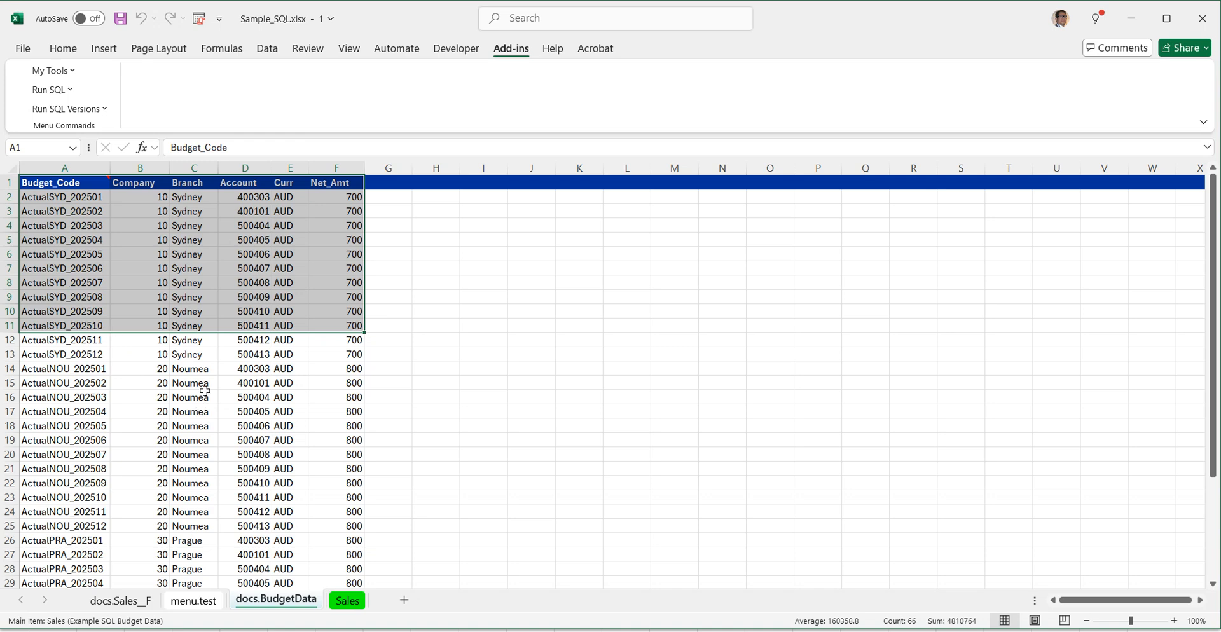
left_click(183, 611)
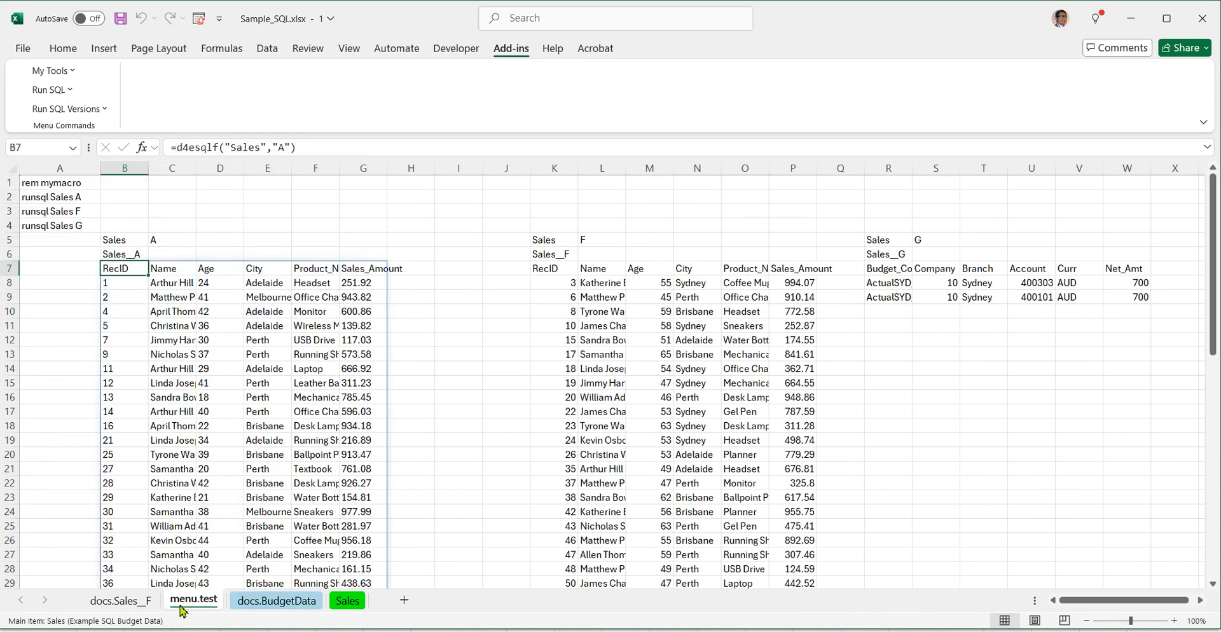
left_click(891, 255)
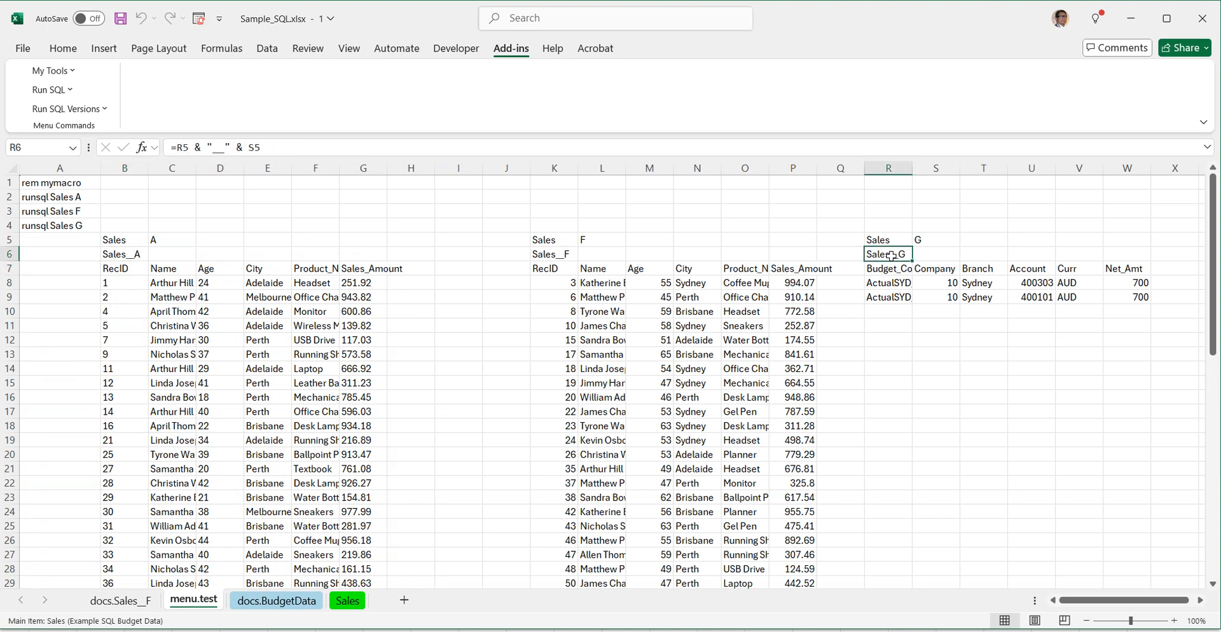
left_click(1030, 284)
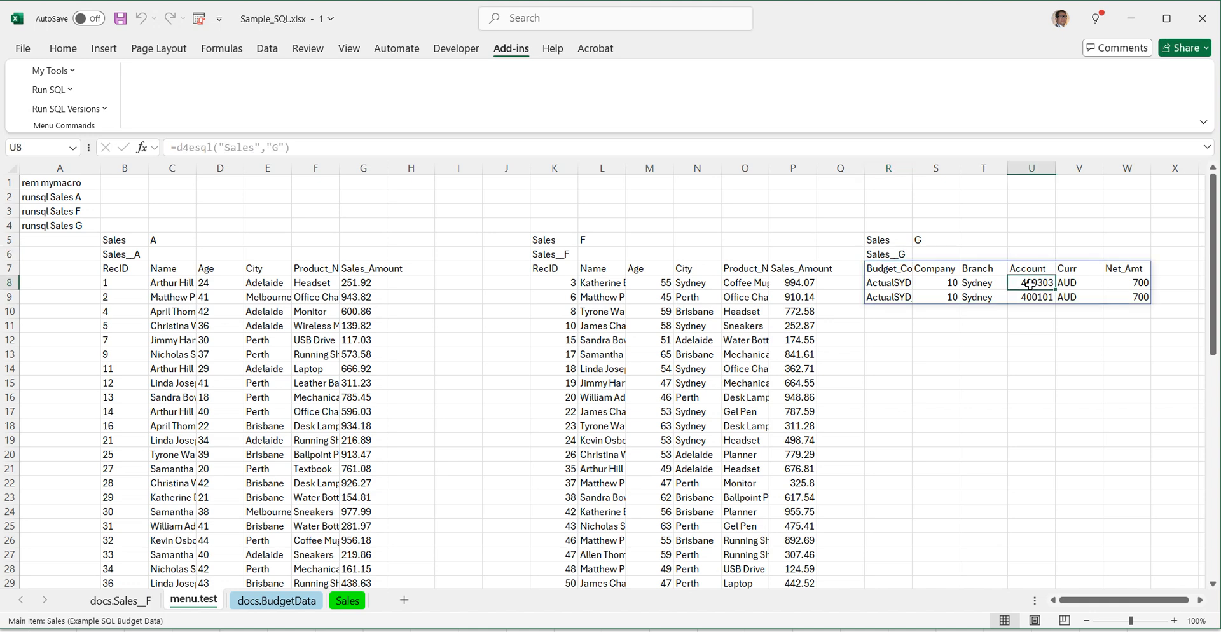
left_click_drag(1030, 284, 1033, 297)
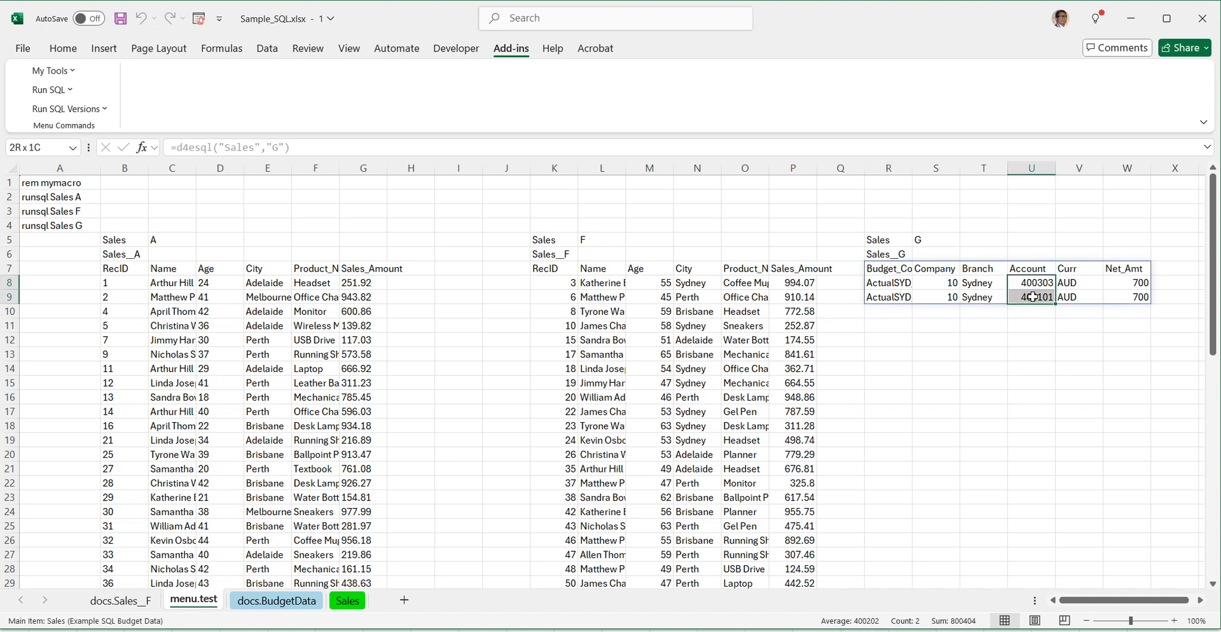
Step: Change the Example SQL Budget Data filter in cell G16 of the Sales sheet to where account like '5%'
left_click(353, 603)
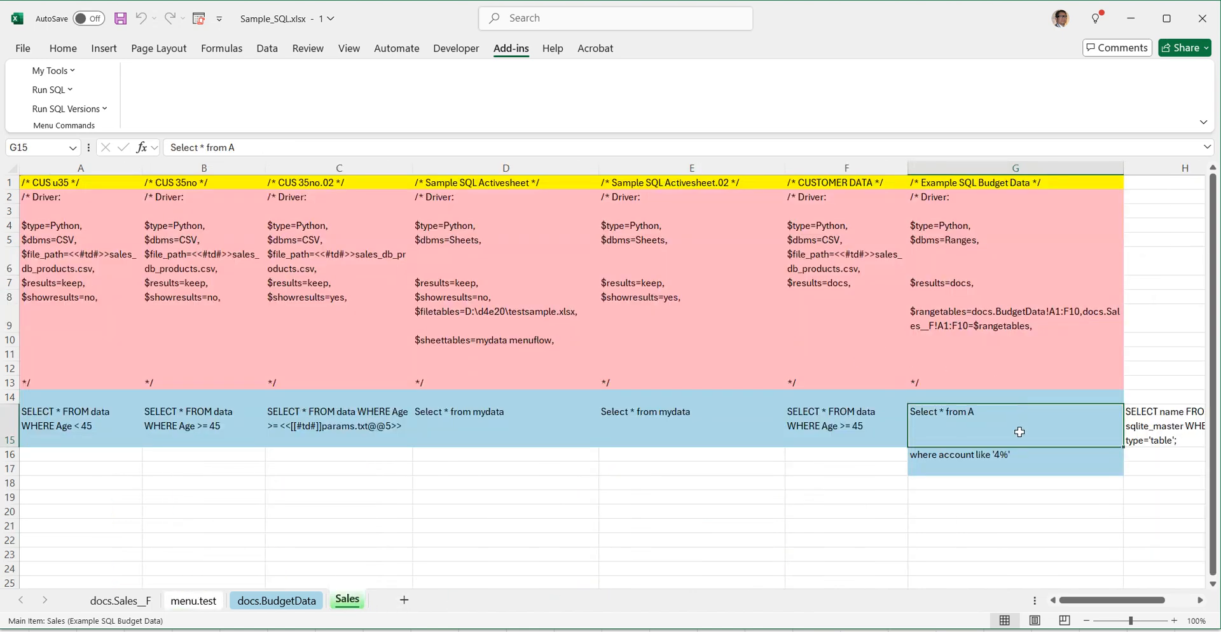
left_click(1011, 454)
double_click(989, 456)
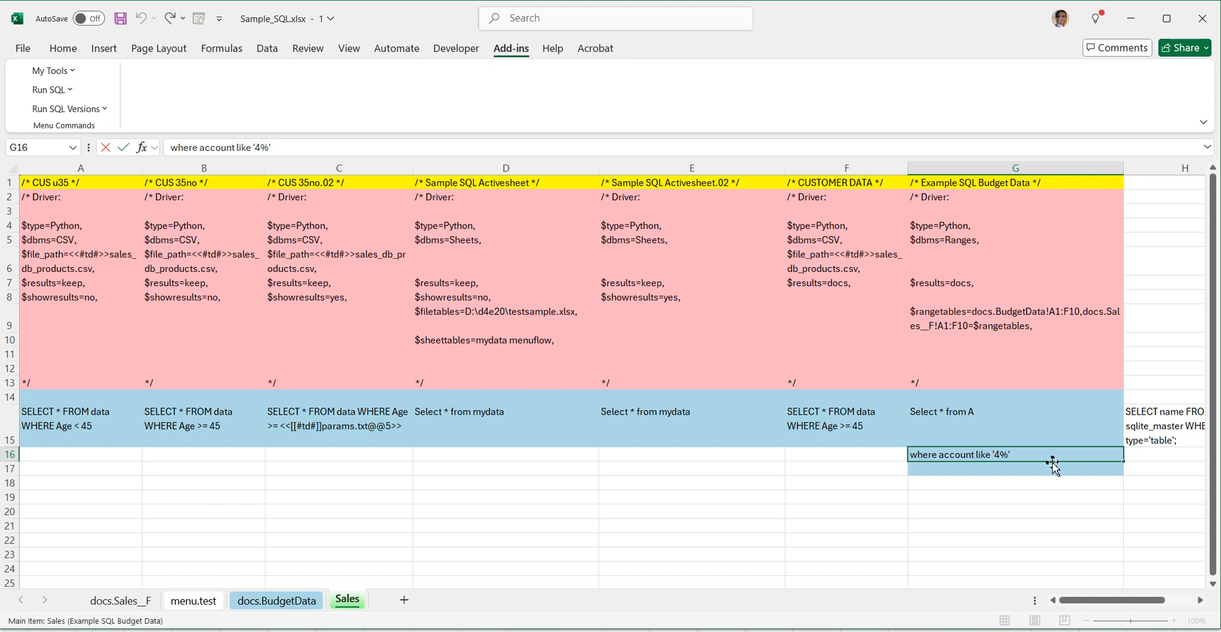
key("Delete")
type("5")
key("Return")
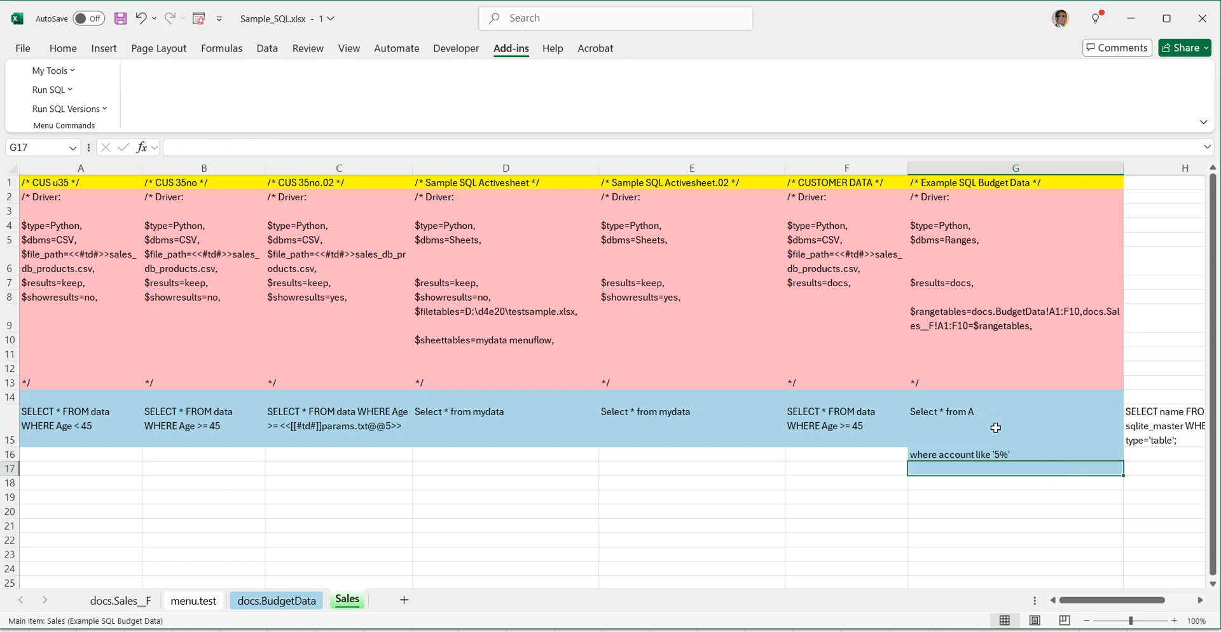
Step: Run the Sales query version Example SQL Budget Data from menu.test and check the Sales G table's formula and Account values
left_click(205, 602)
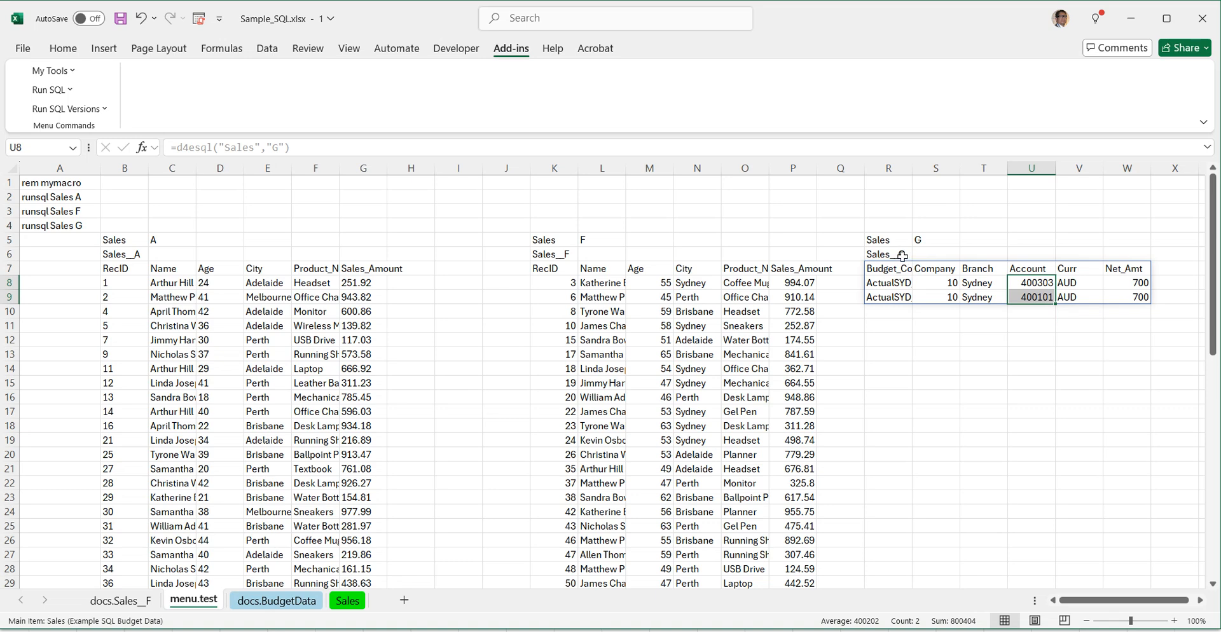
left_click(80, 112)
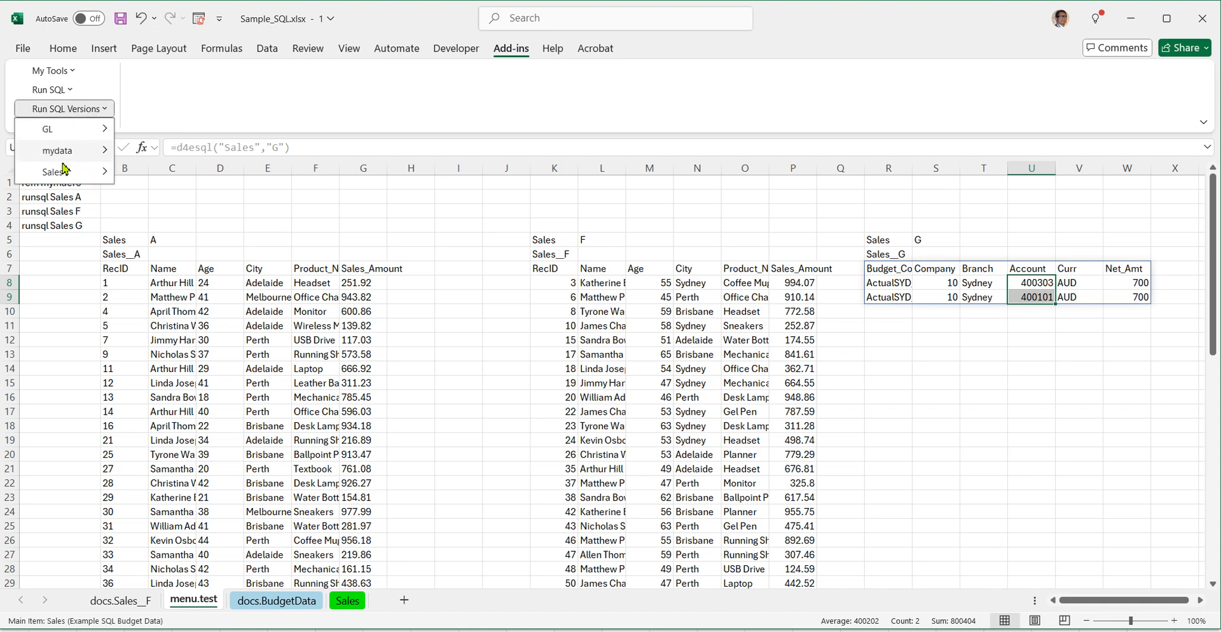
mouse_move(61, 172)
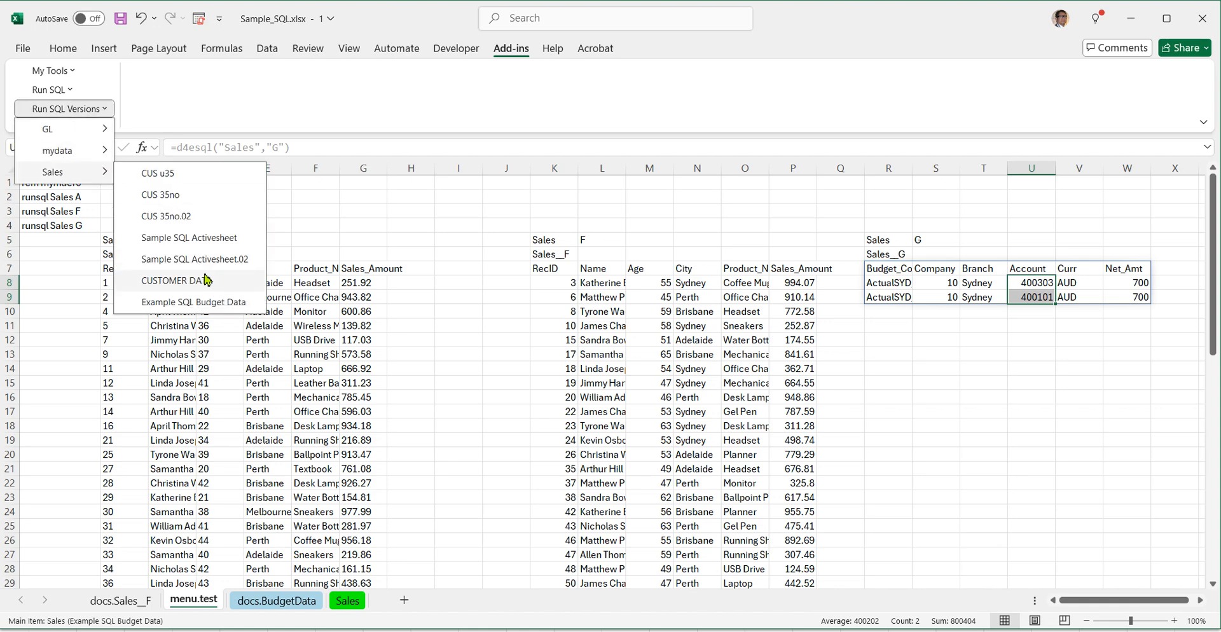
left_click(194, 302)
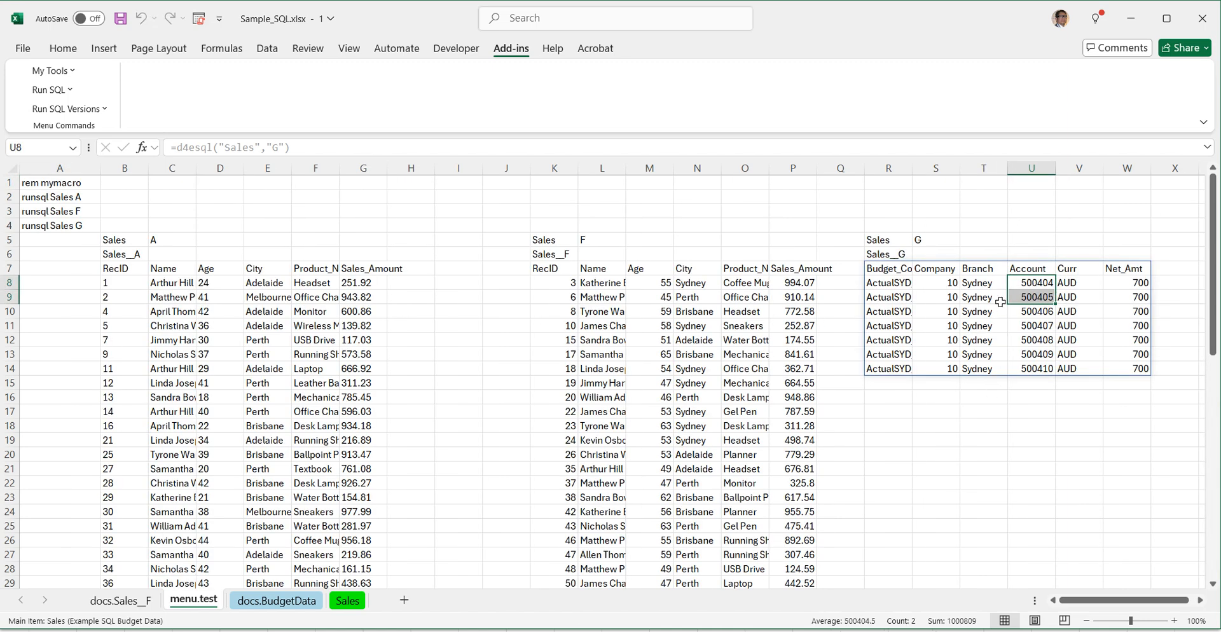
left_click(887, 268)
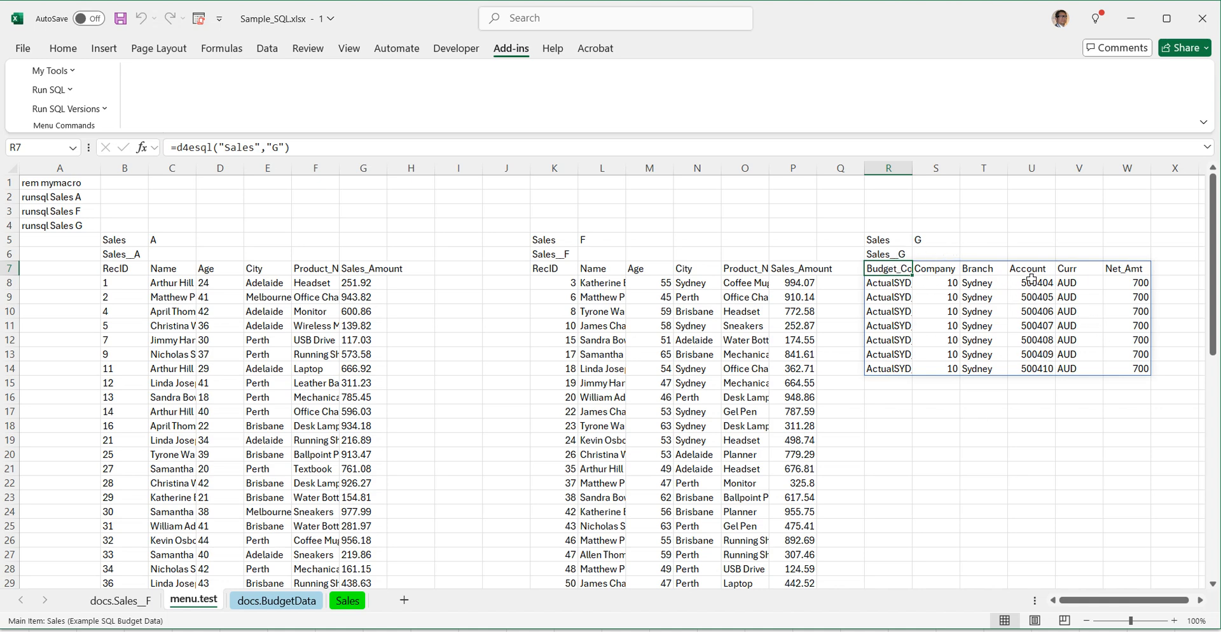
left_click_drag(1030, 278, 1033, 366)
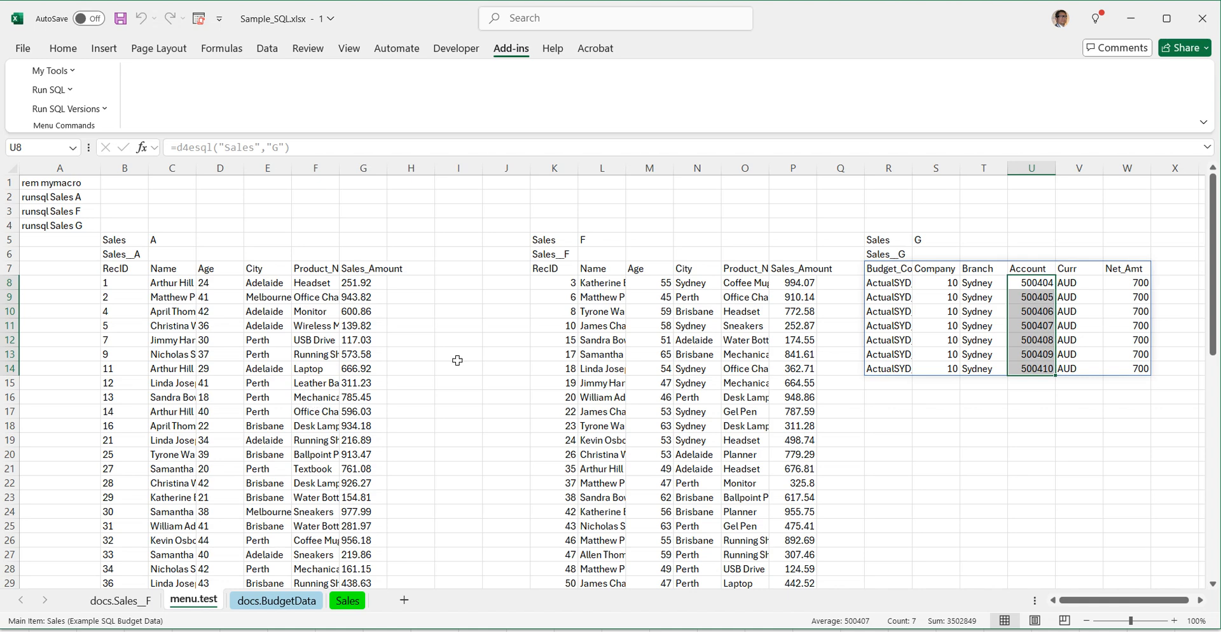
Step: Review the query and driver cells of Example SQL Budget Data on the Sales sheet, plus the runsql macro lines on menu.test
left_click(347, 600)
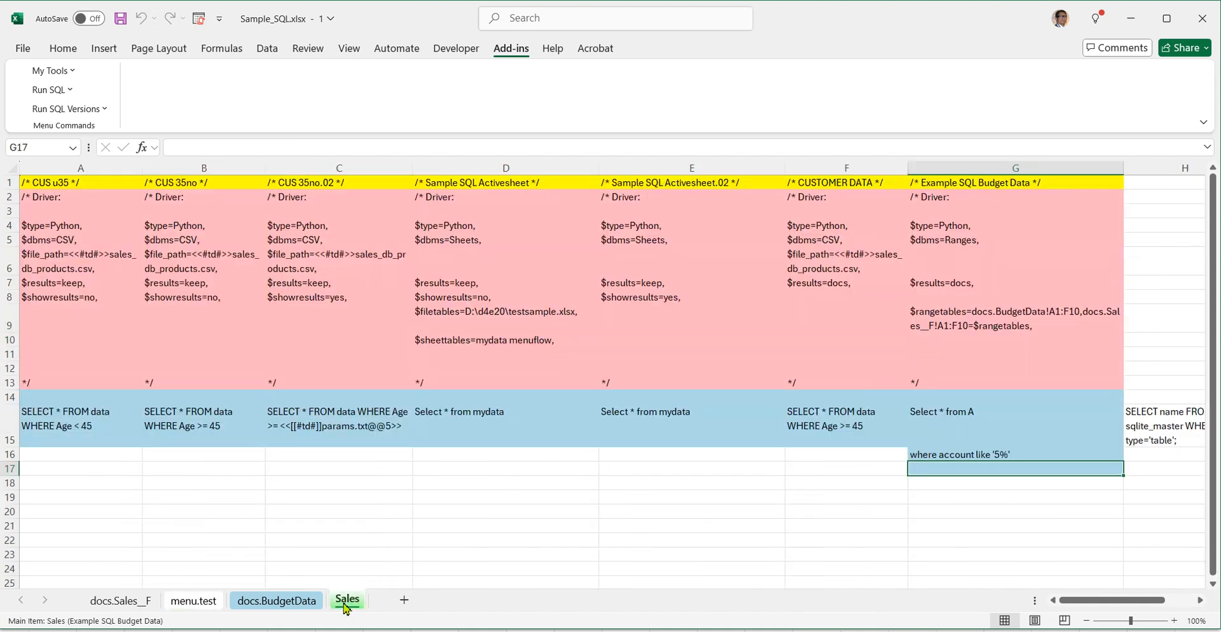
left_click_drag(957, 197, 954, 474)
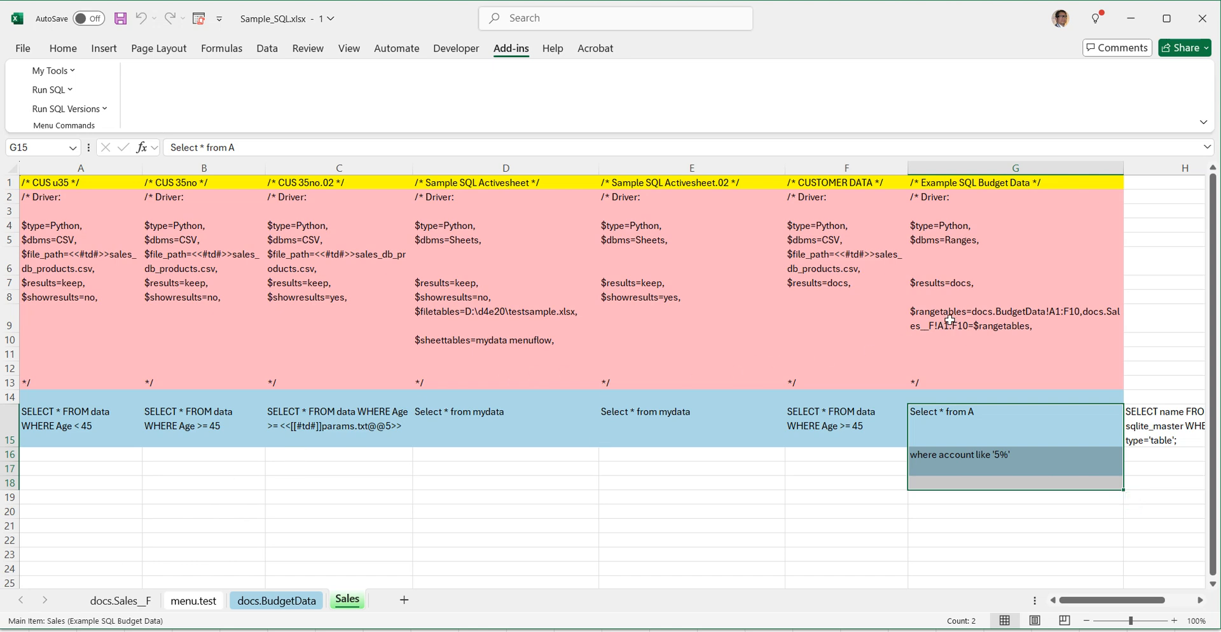
left_click_drag(954, 212, 953, 383)
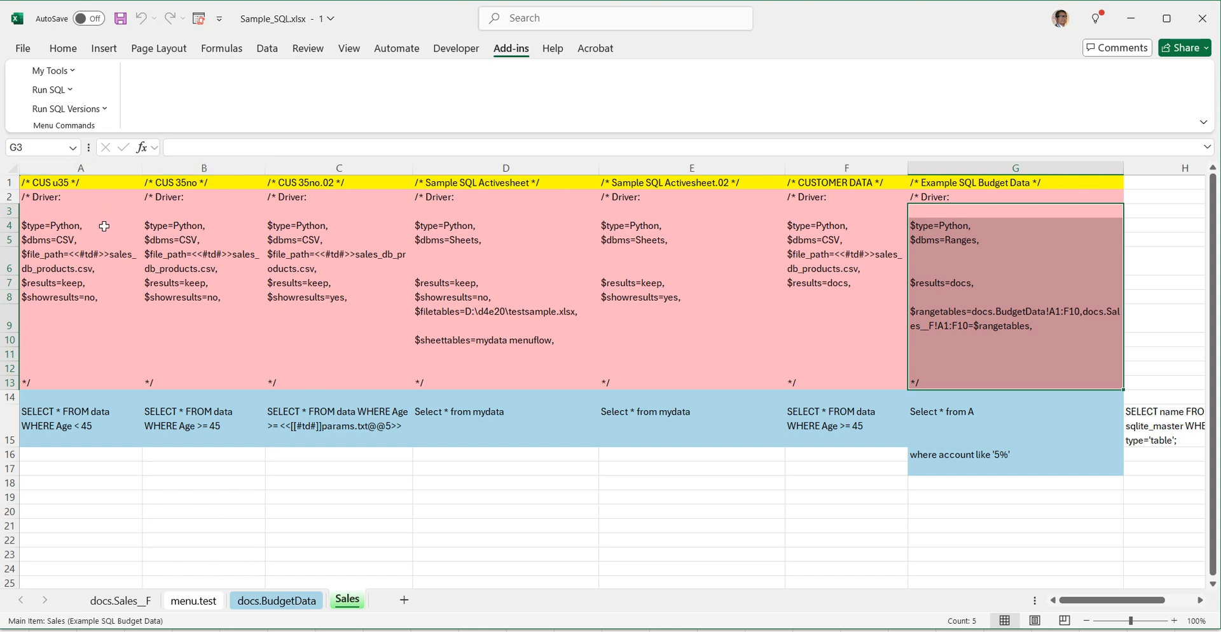
left_click(186, 609)
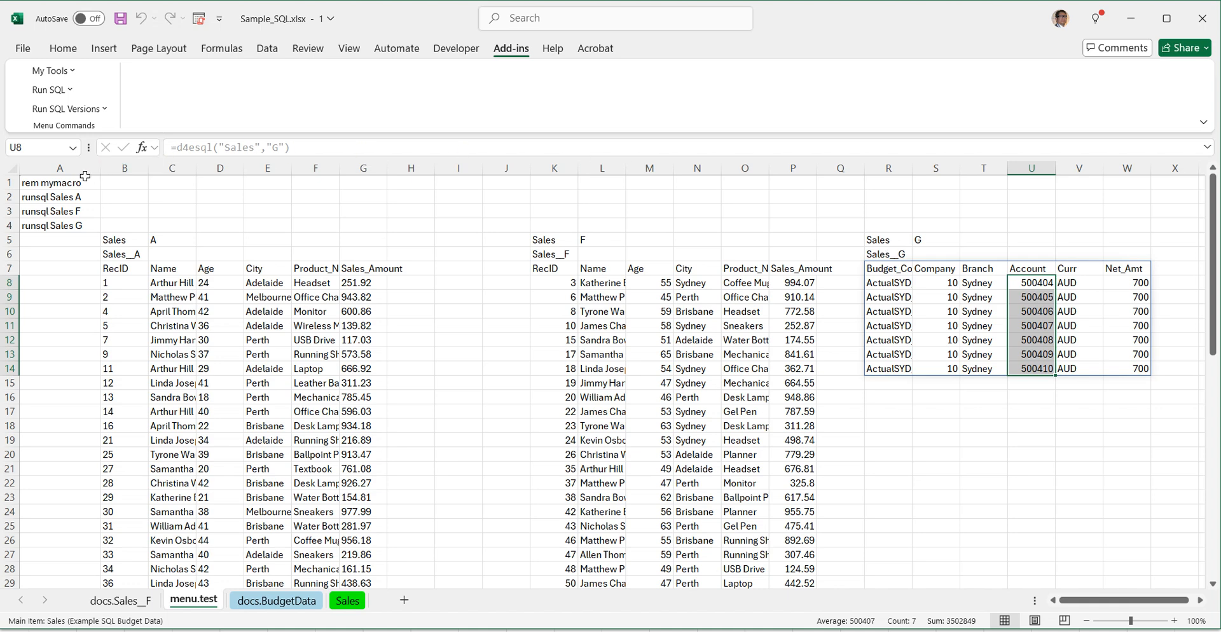
left_click_drag(56, 183, 43, 256)
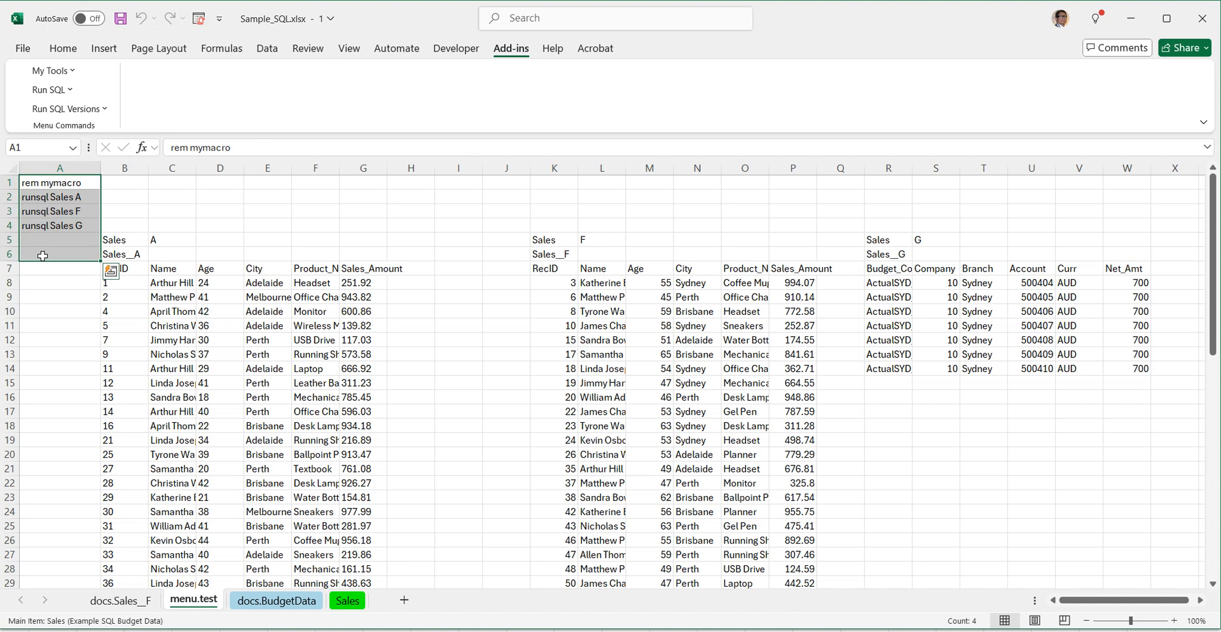